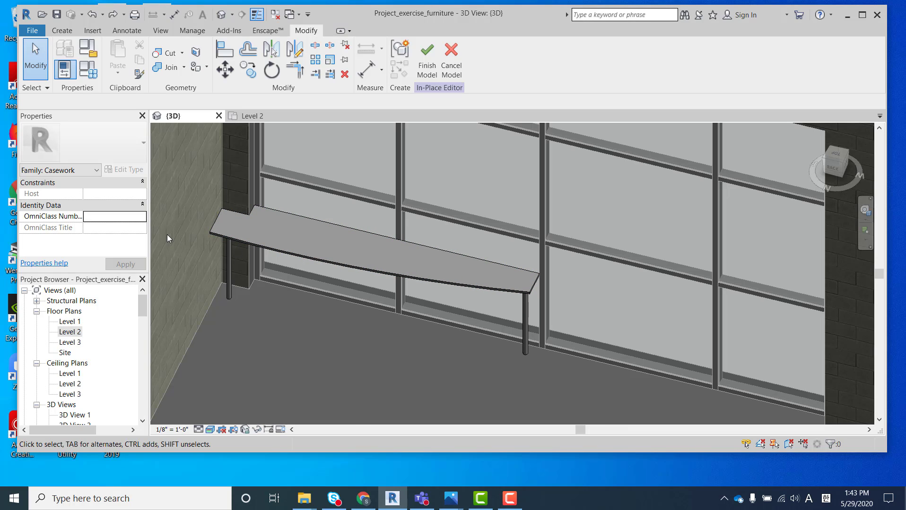
click(266, 246)
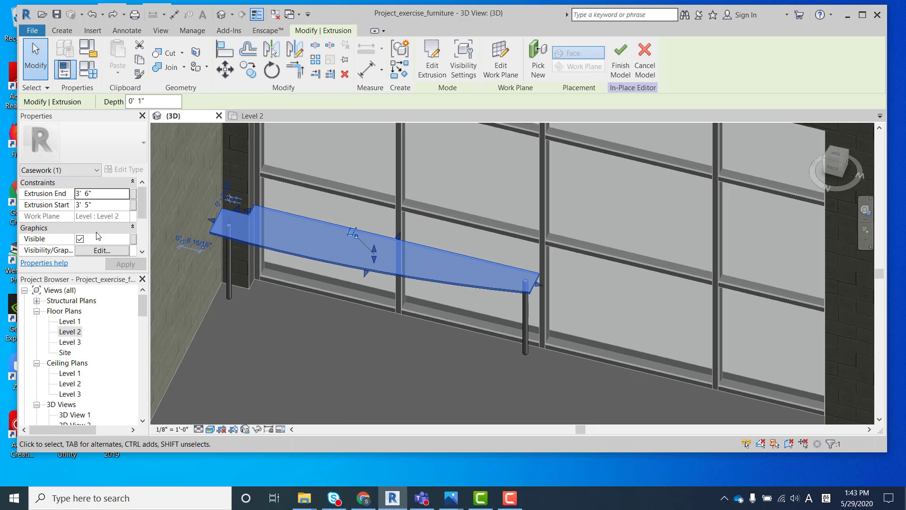
scroll(97, 235, down, 2)
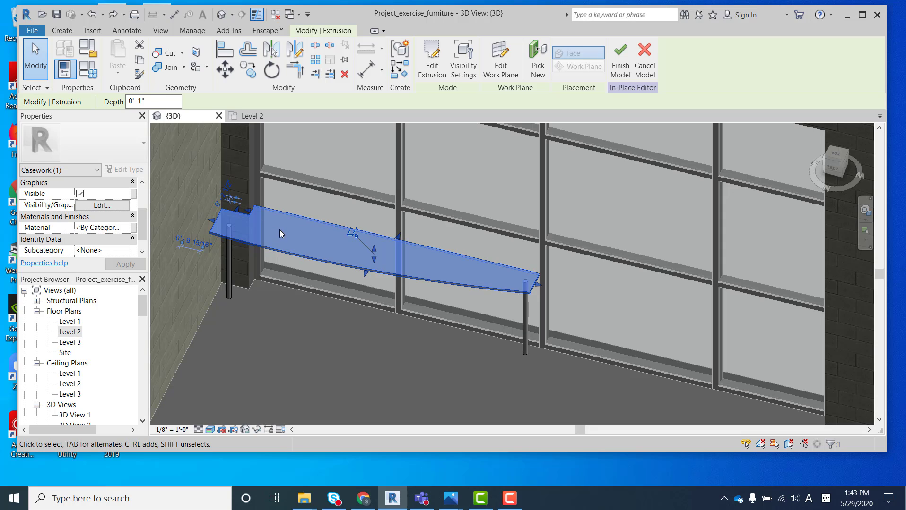
click(279, 306)
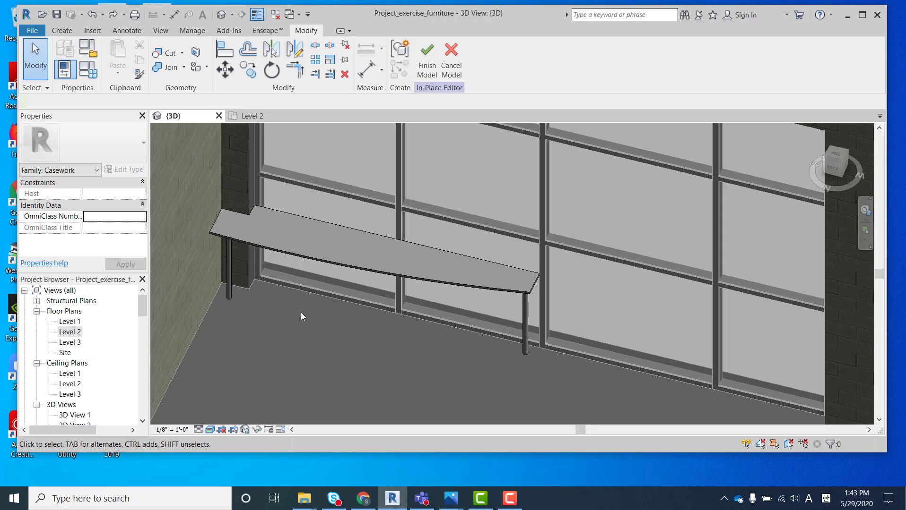
Create a family type parameter named Top with parameter type Material for the tabletop
click(316, 261)
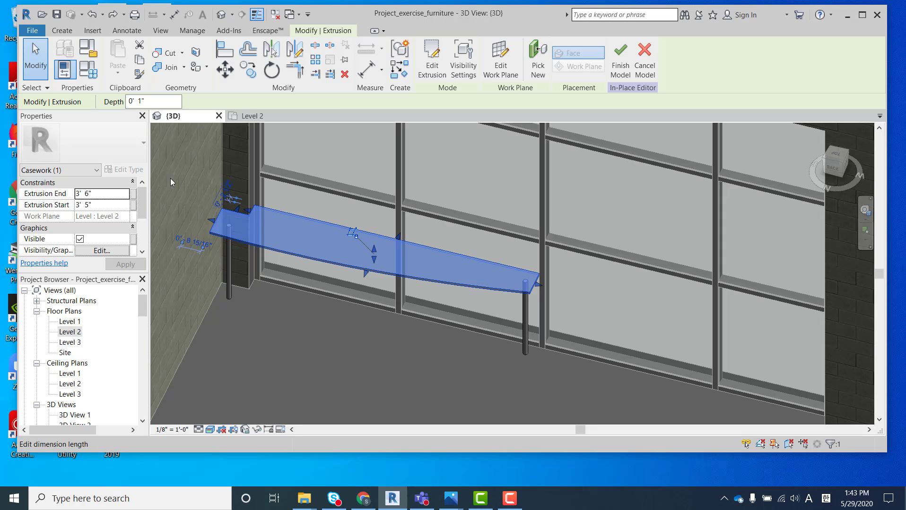
click(88, 70)
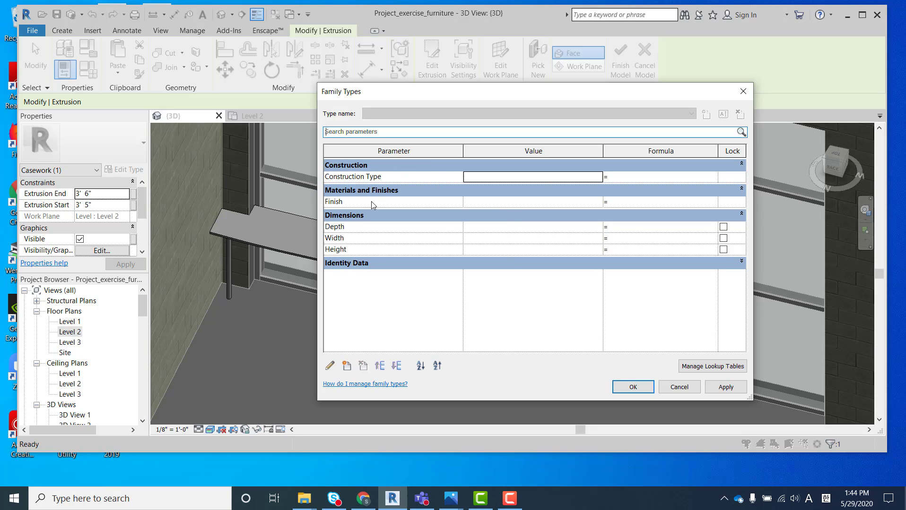
click(346, 366)
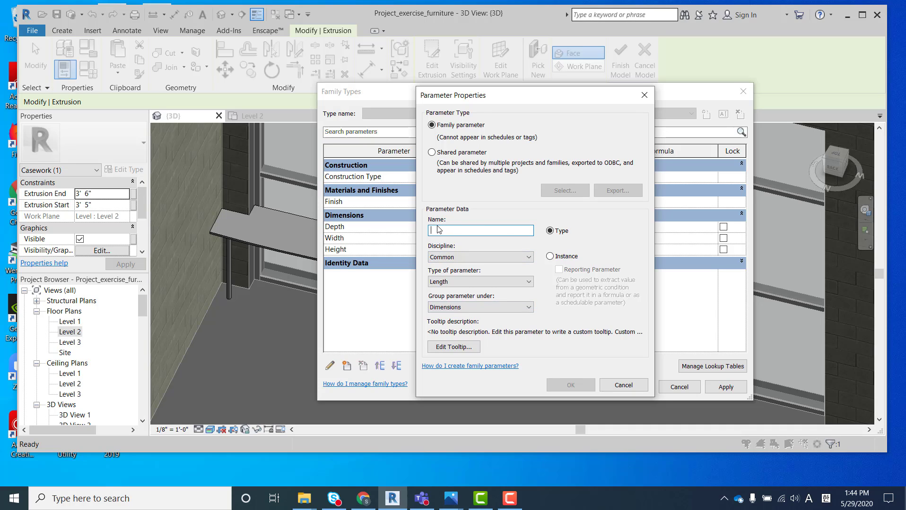
text(To)
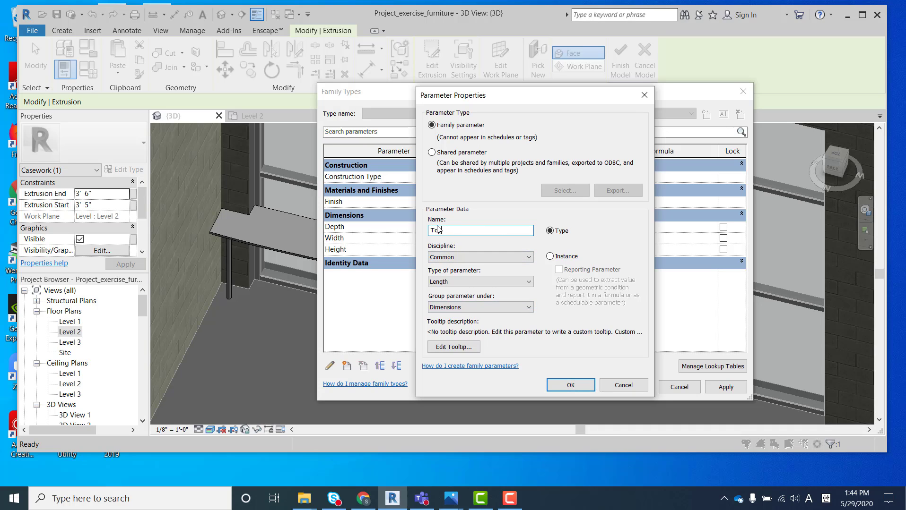
text(p)
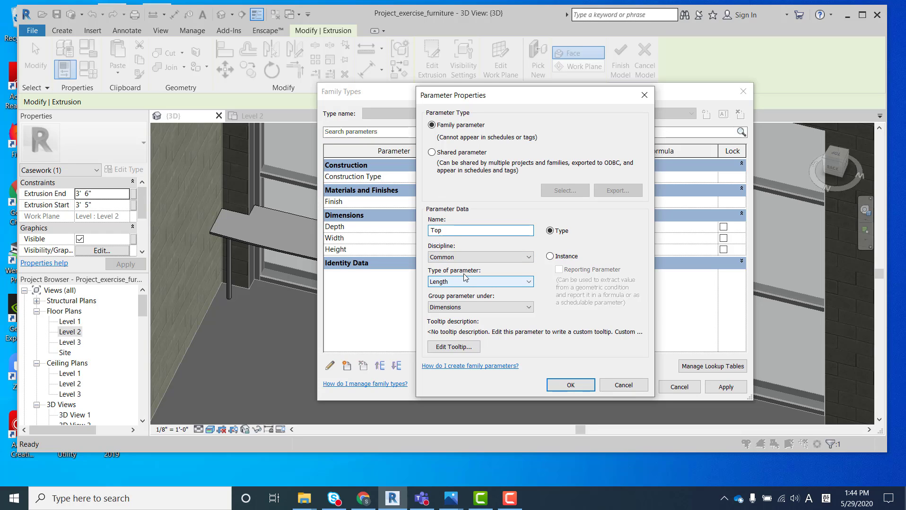
click(525, 282)
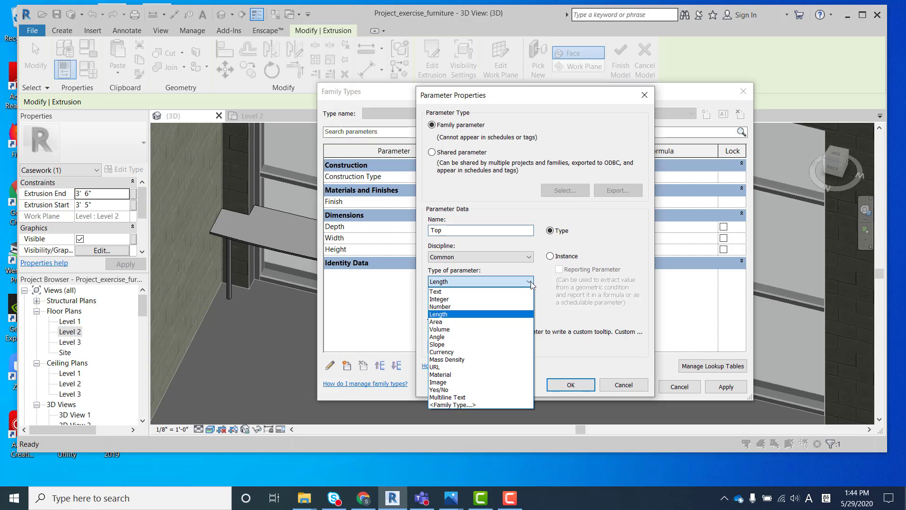
click(465, 376)
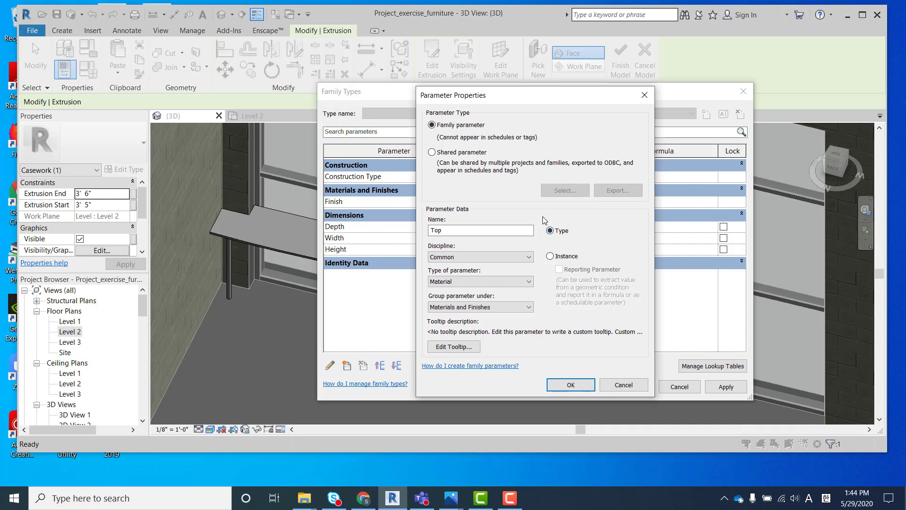
click(570, 385)
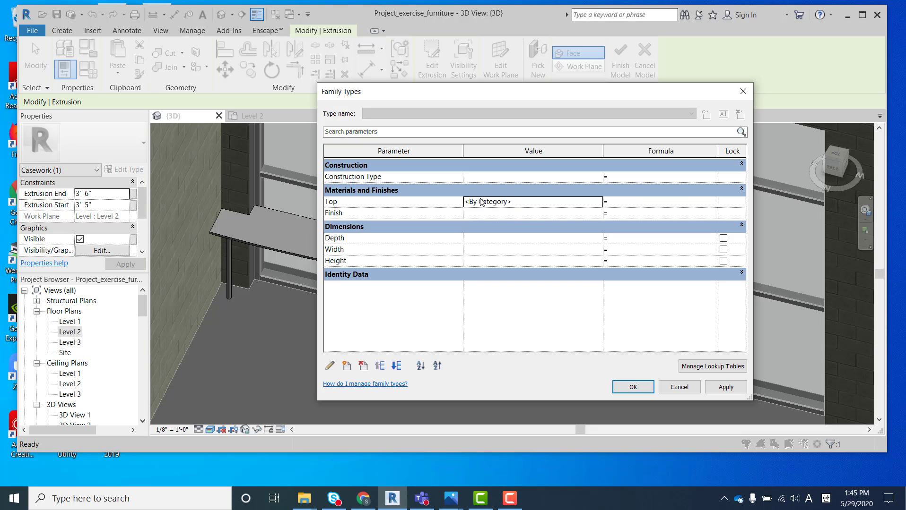
Assign the Cherry material to the Top parameter and accept the family types
click(598, 202)
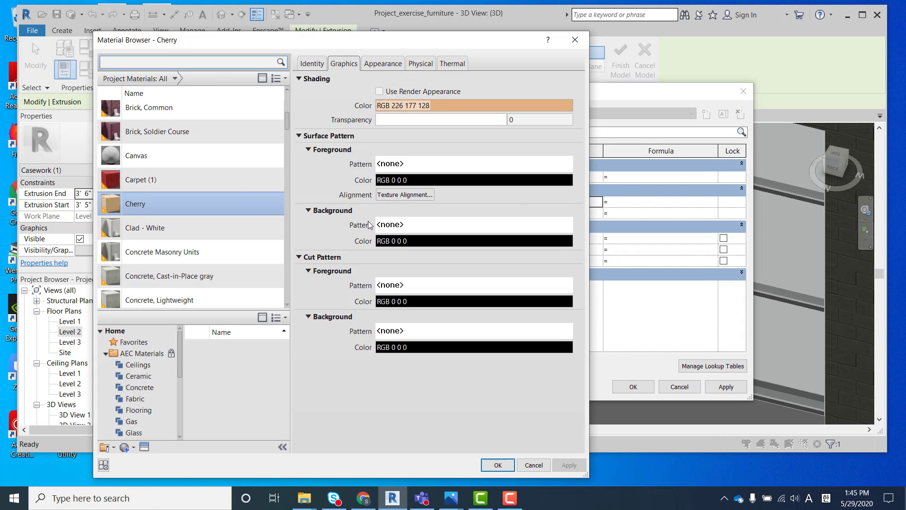
scroll(194, 203, up, 1)
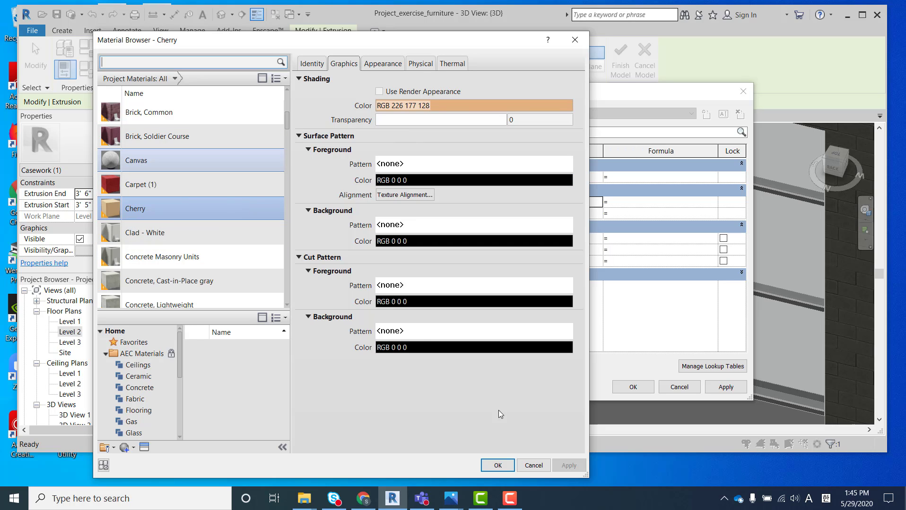
click(505, 466)
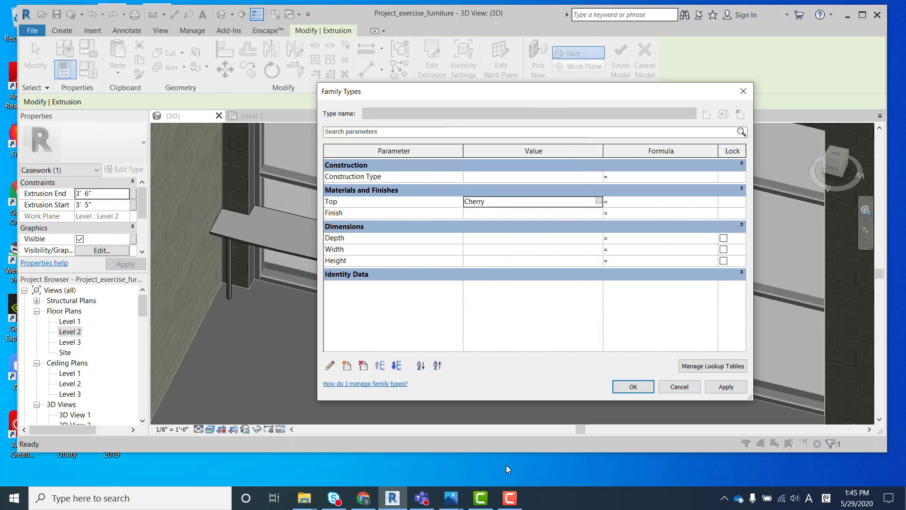
click(639, 389)
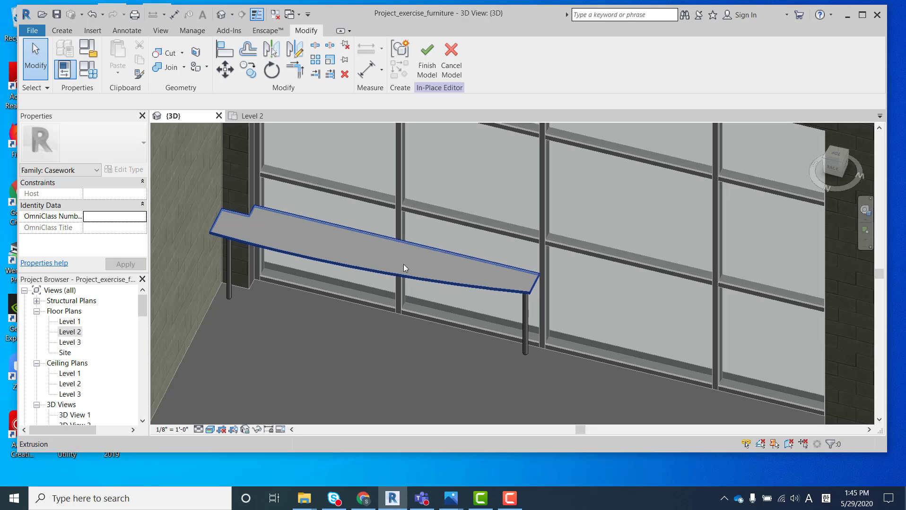
Associate the tabletop extrusion's Material property with the Top family parameter
click(432, 248)
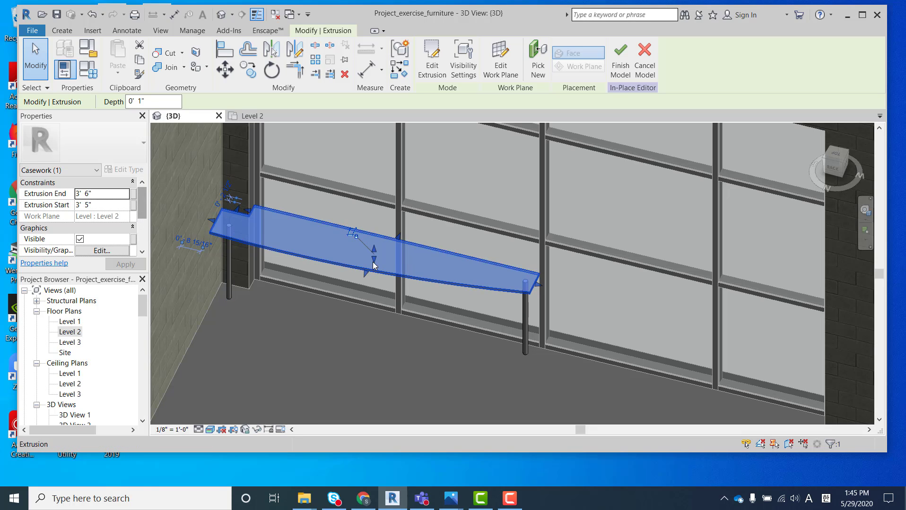
drag(143, 206, 144, 232)
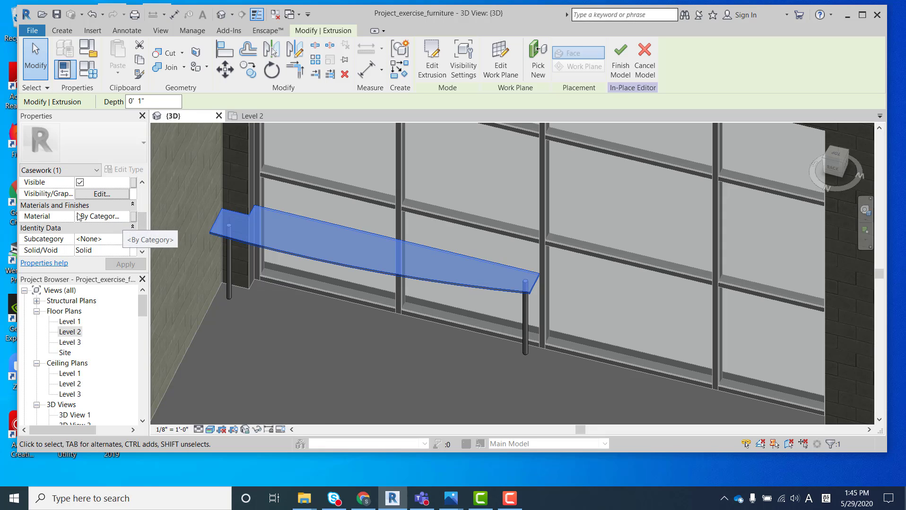
click(134, 218)
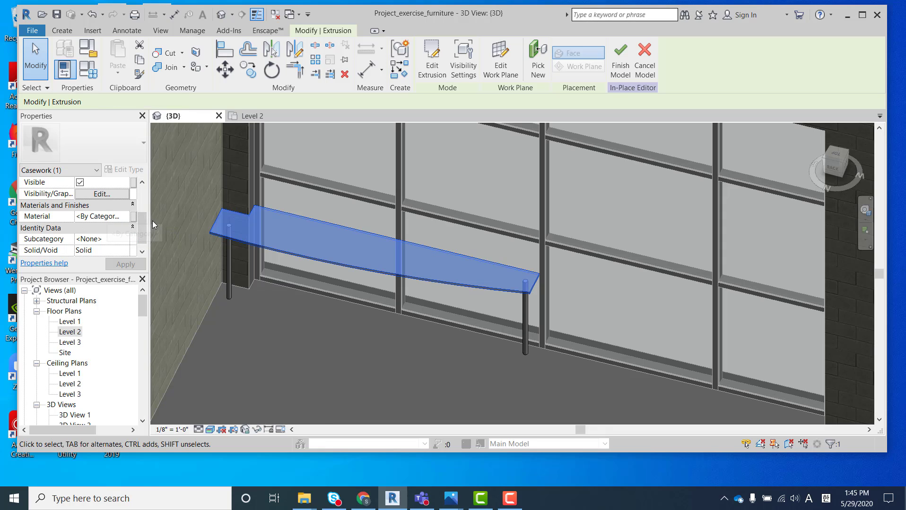
click(134, 218)
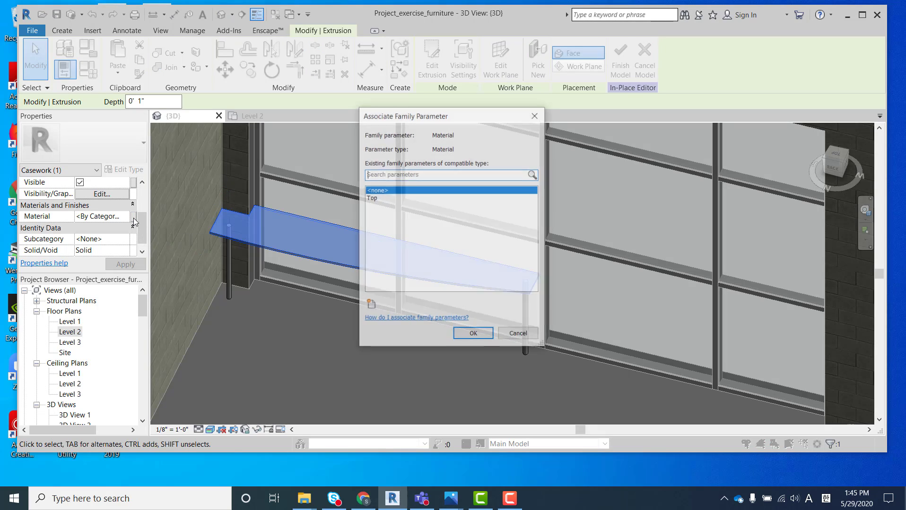
click(376, 199)
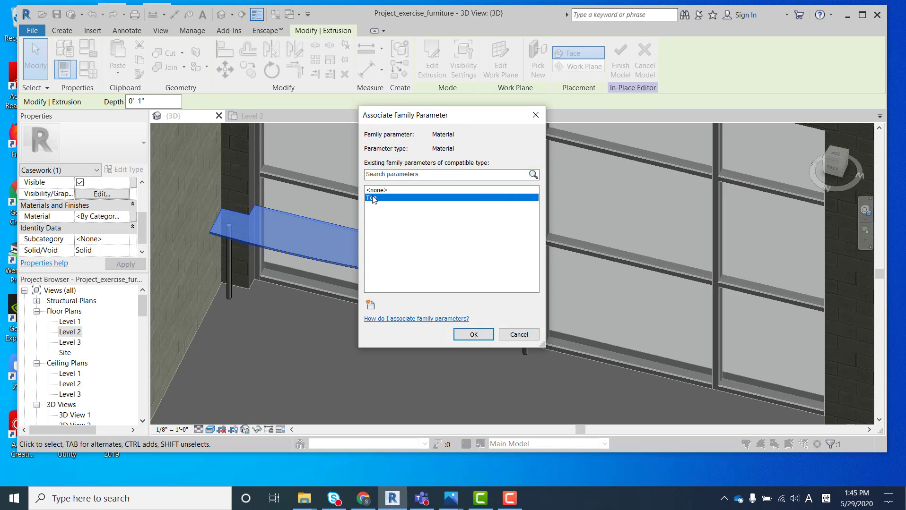
click(473, 334)
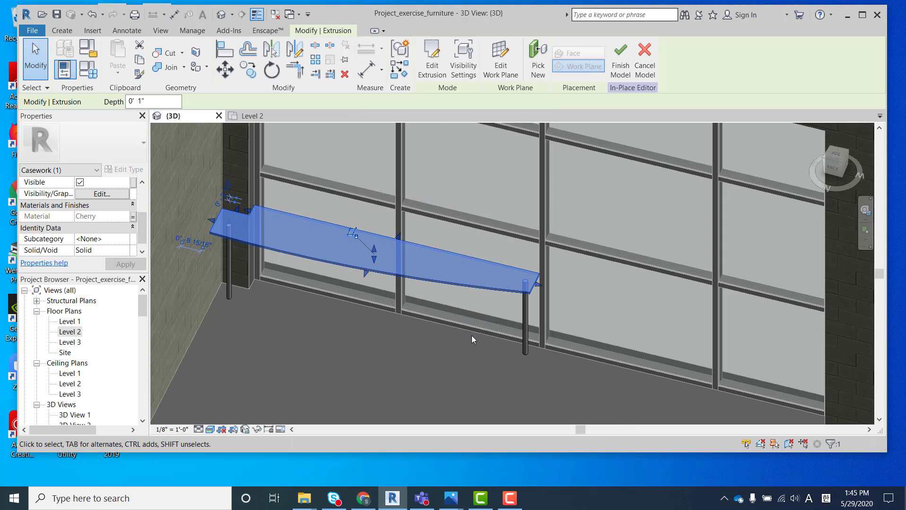
click(381, 336)
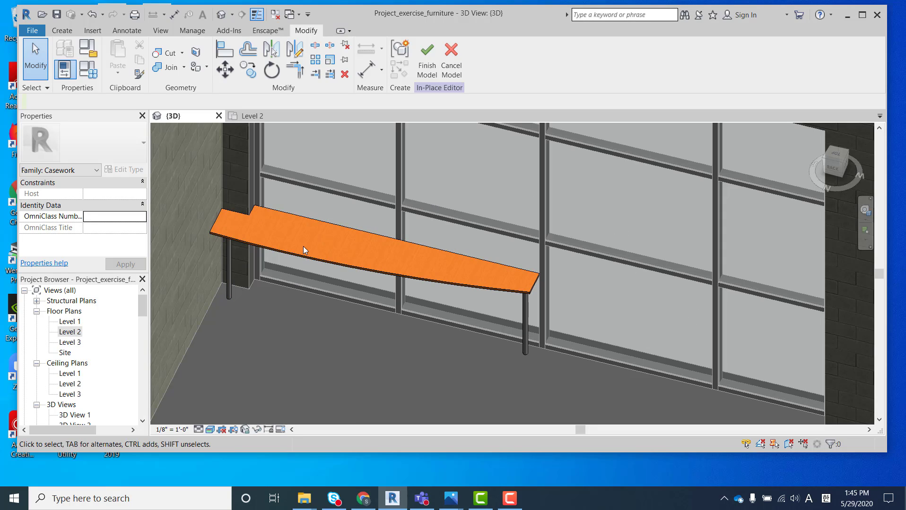
Create a family instance parameter named Legs with parameter type Material for the table legs
click(526, 345)
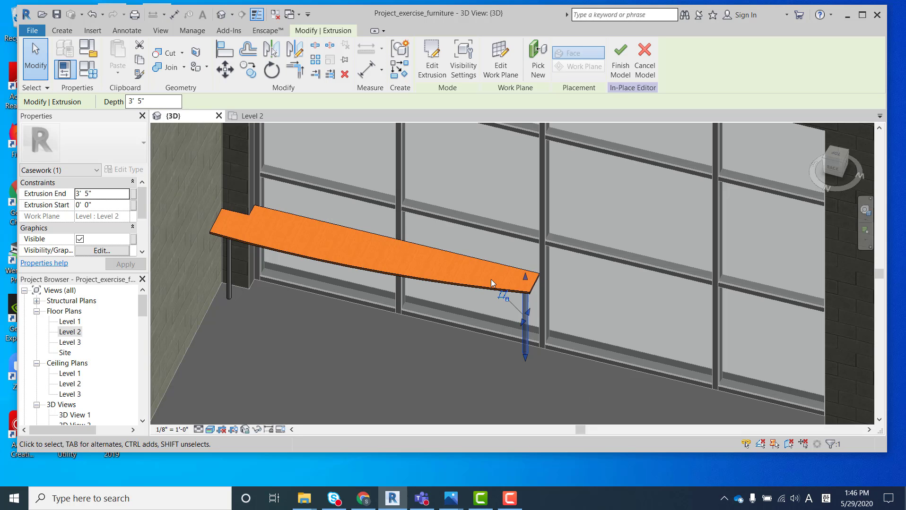
click(89, 72)
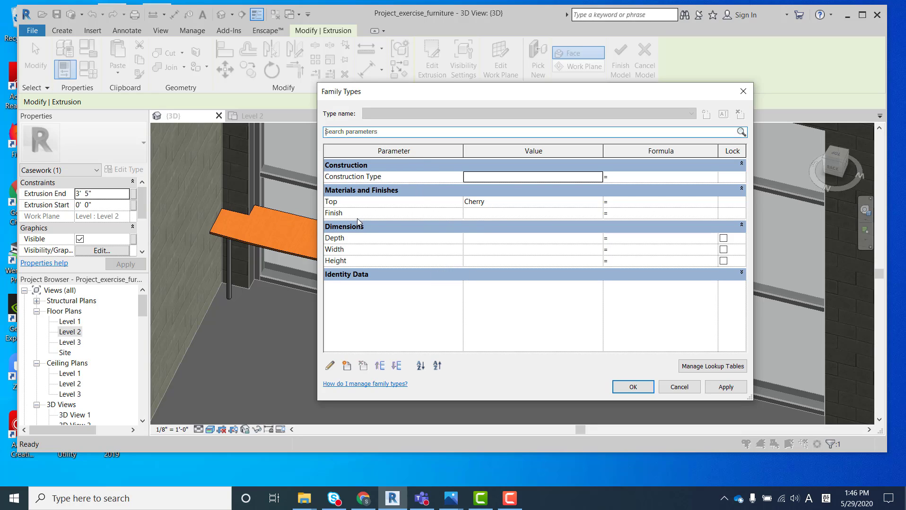
click(347, 366)
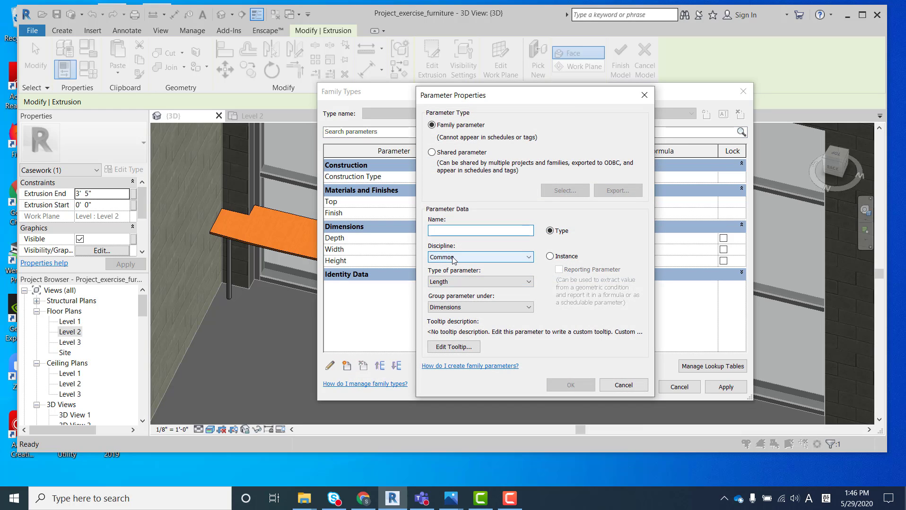
text(Lef)
text(s)
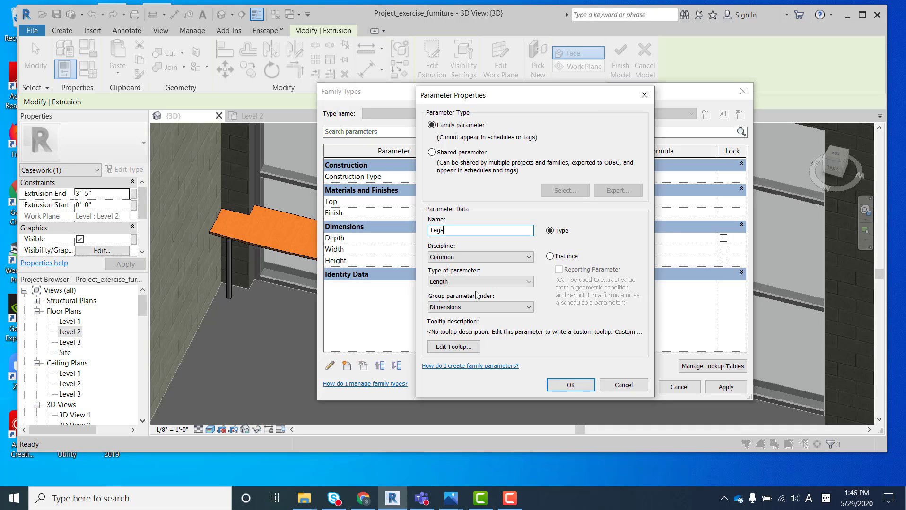
click(549, 257)
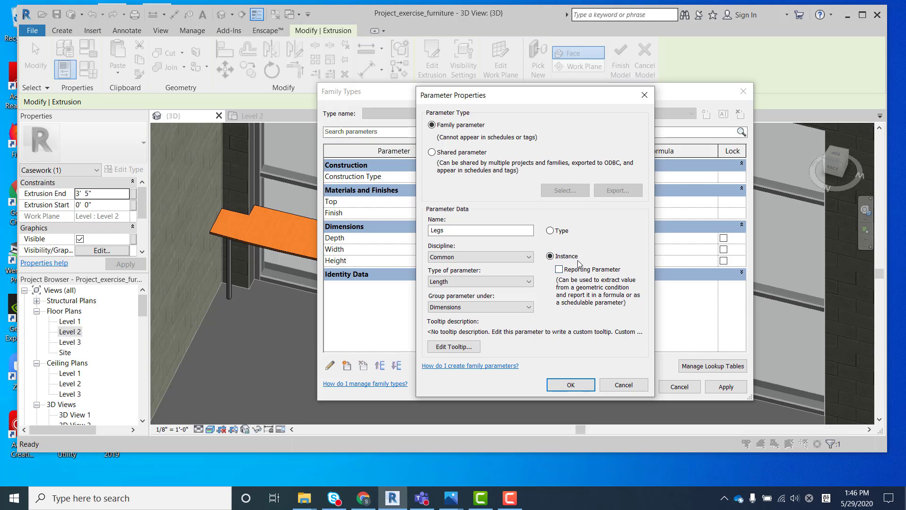
click(529, 281)
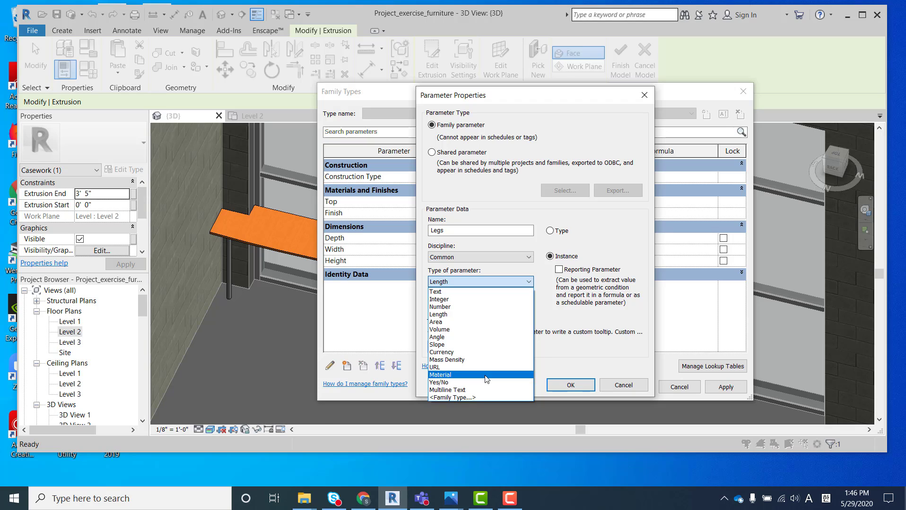
click(487, 375)
click(557, 388)
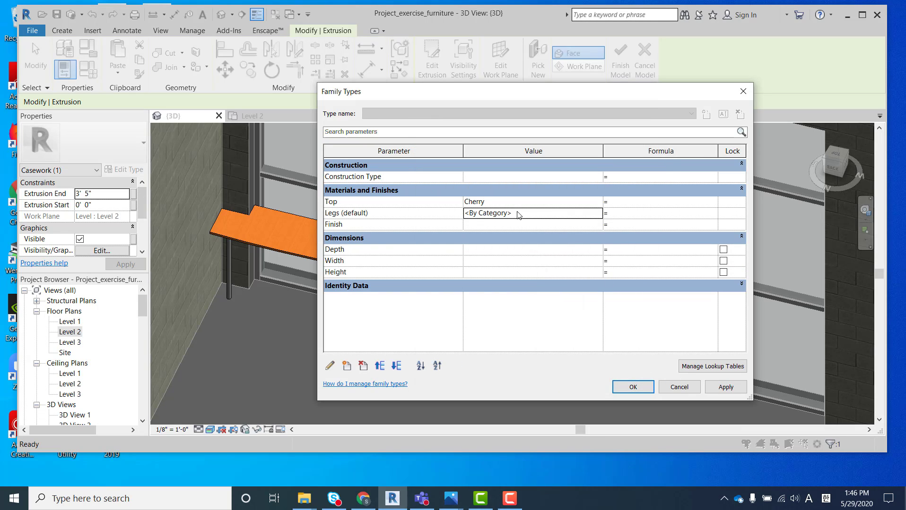
Search the materials for steel, assign Steel, Paint Finish, Dark Gray, Matte to the Legs parameter, and apply the family types
click(595, 213)
click(599, 213)
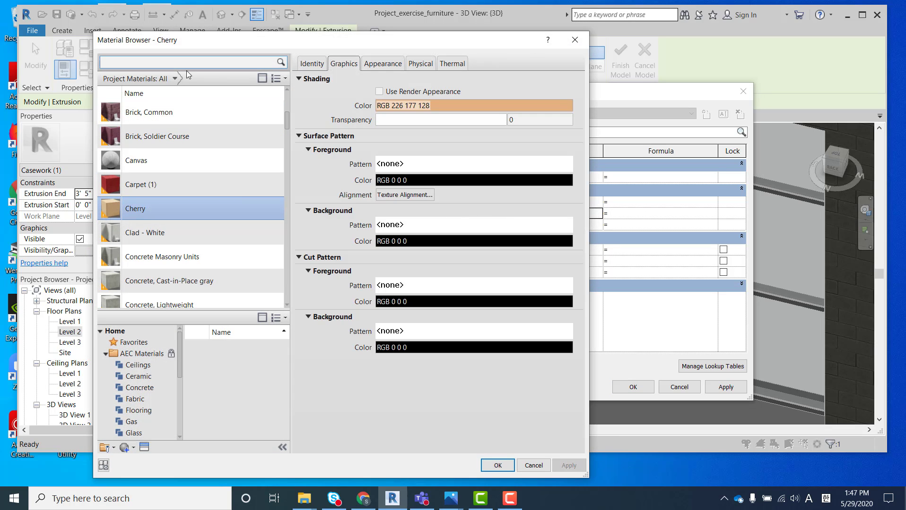
text(steel)
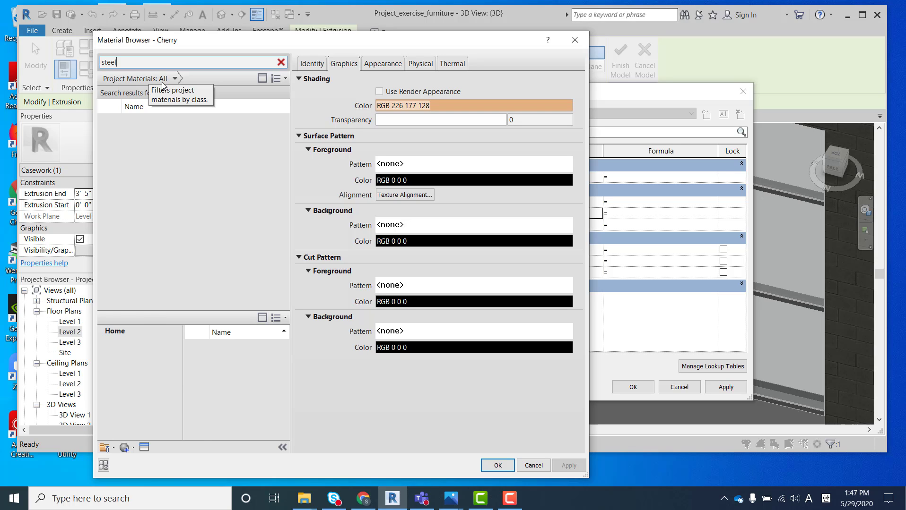
scroll(159, 288, down, 1)
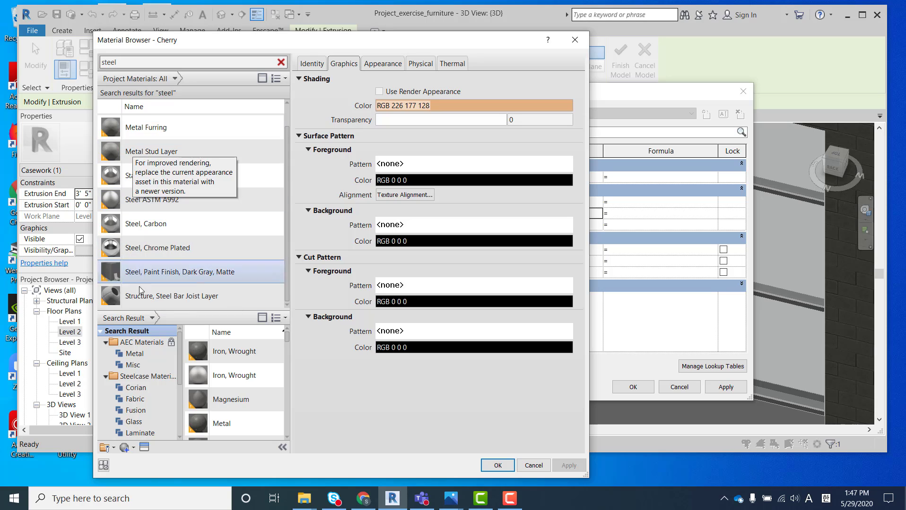
click(146, 278)
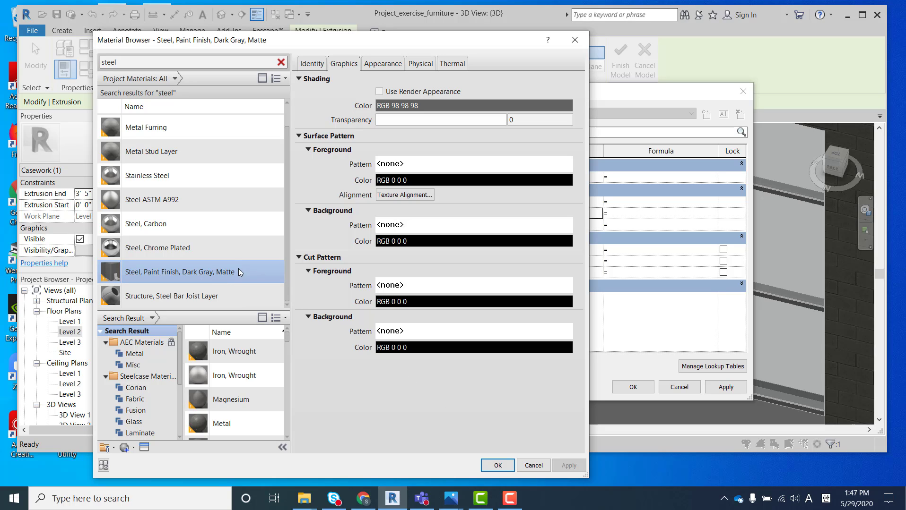
click(496, 466)
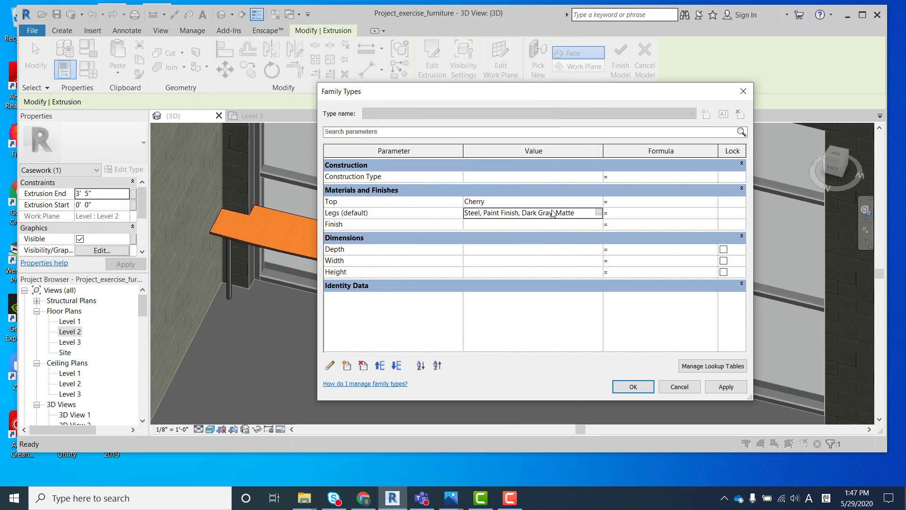
click(726, 387)
click(633, 387)
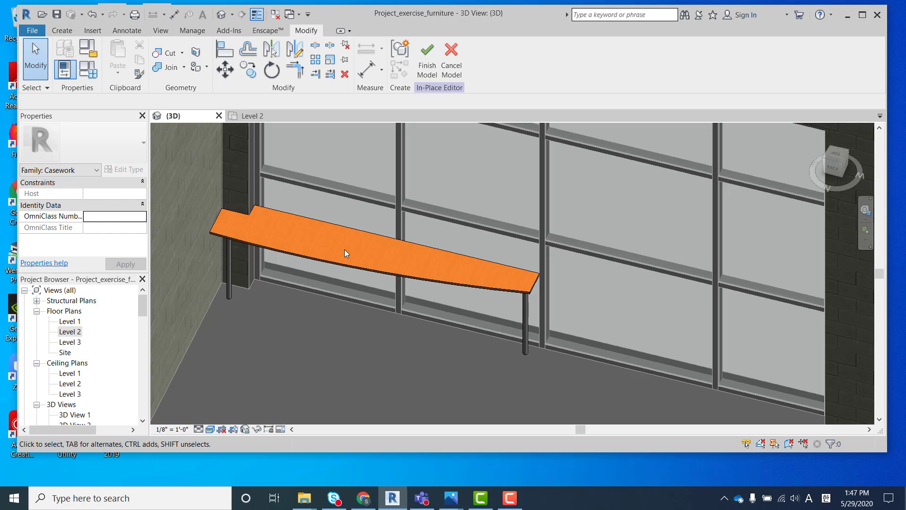
Associate the Material property of the leg extrusion farthest from the brick side wall with the Legs family parameter
click(526, 319)
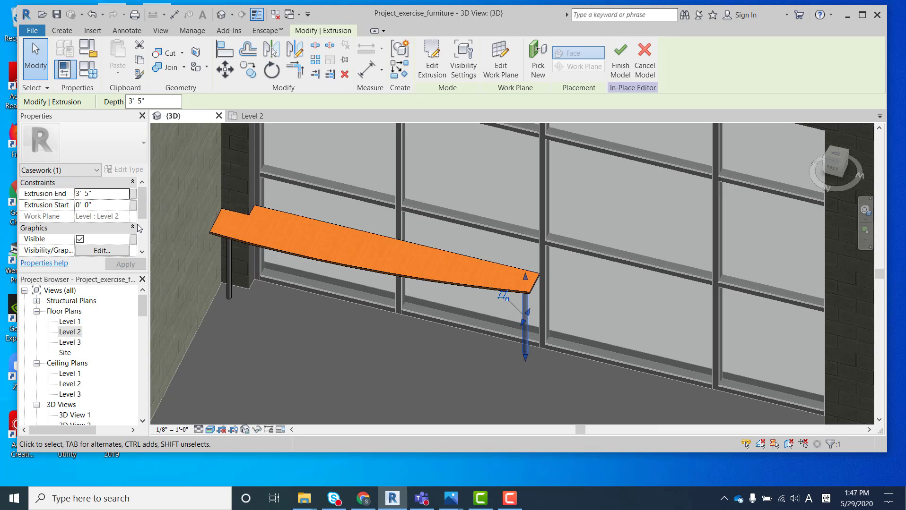
scroll(143, 213, down, 2)
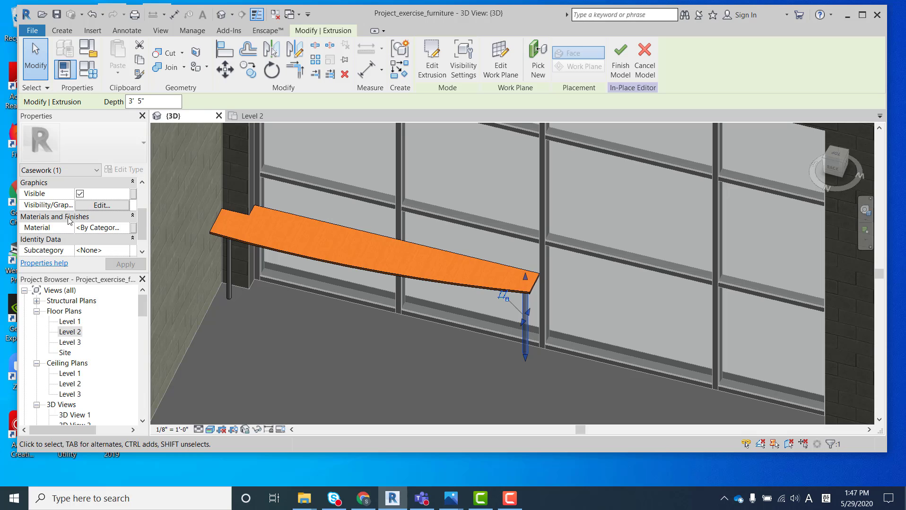
click(134, 231)
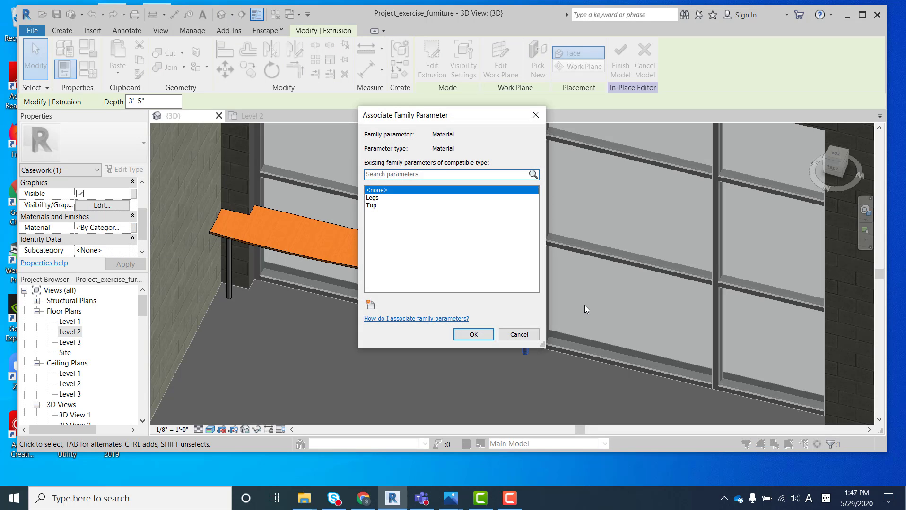
click(376, 199)
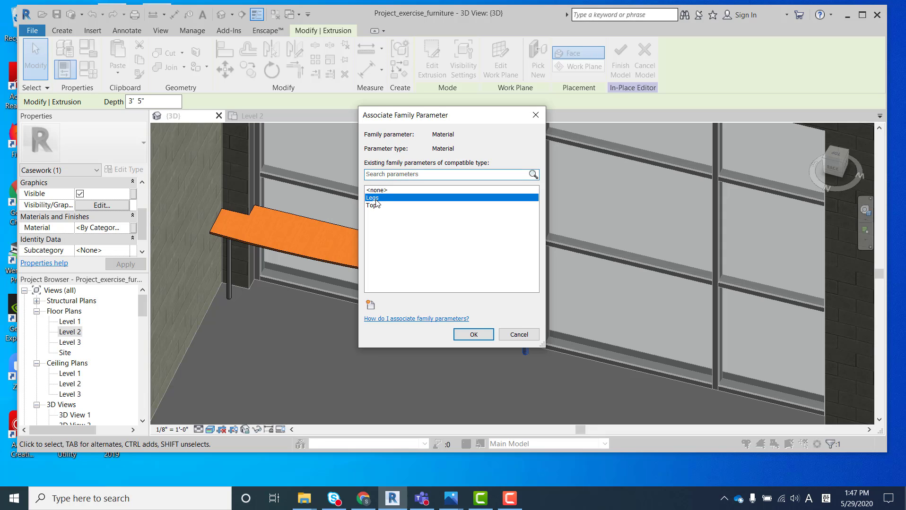
click(474, 335)
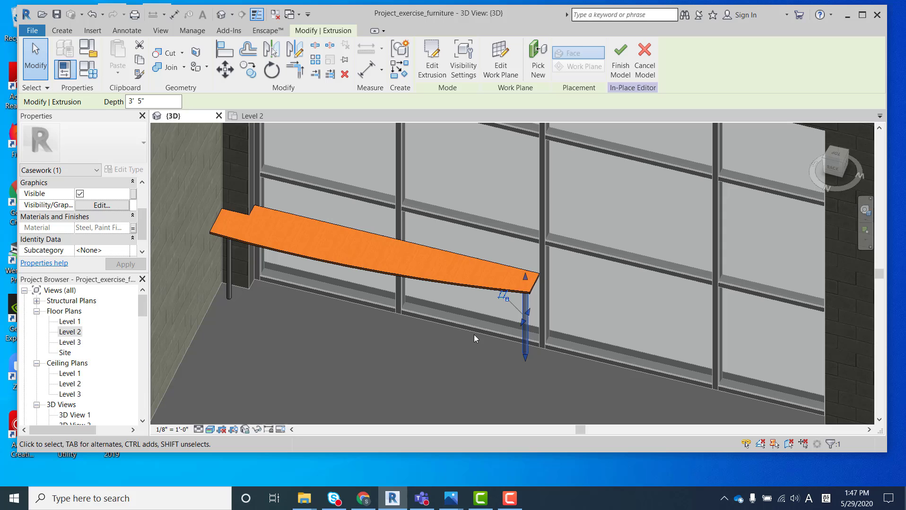
click(484, 356)
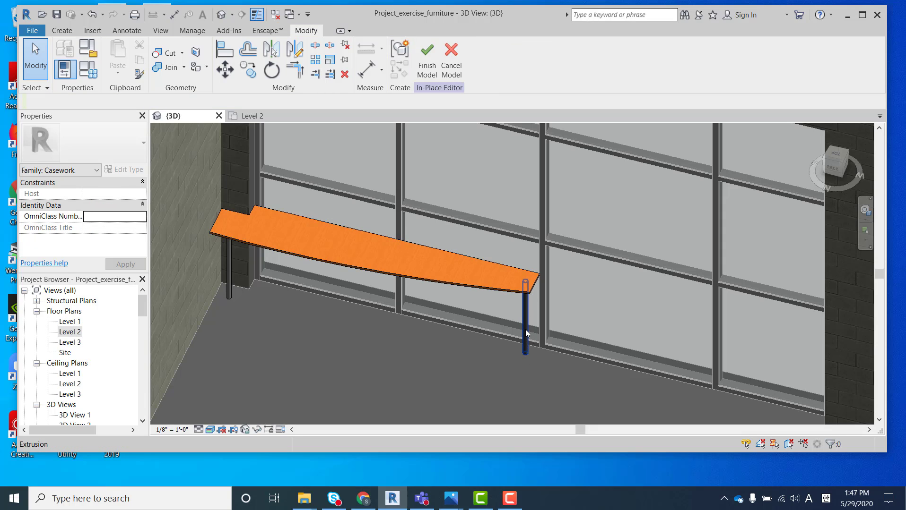
Associate the Material property of the leg extrusion beside the brick side wall with the Legs parameter and finish the in-place model
click(231, 291)
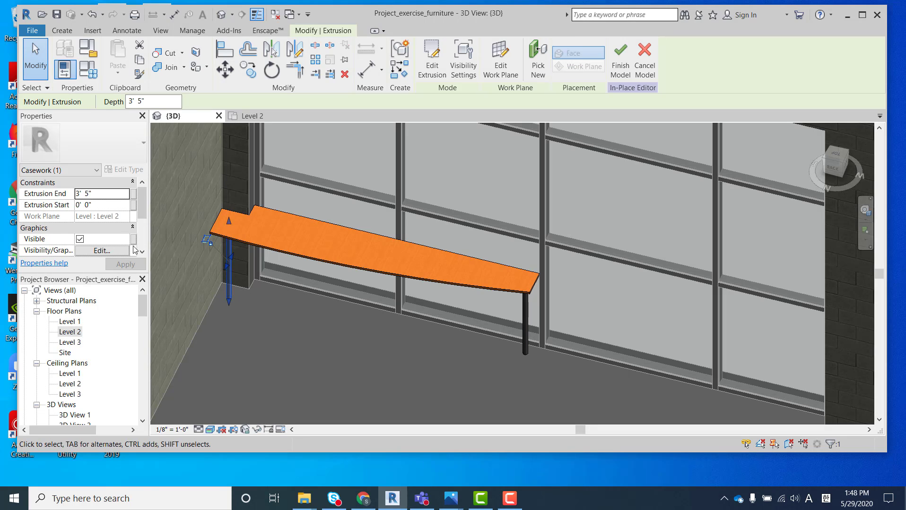
scroll(114, 240, down, 2)
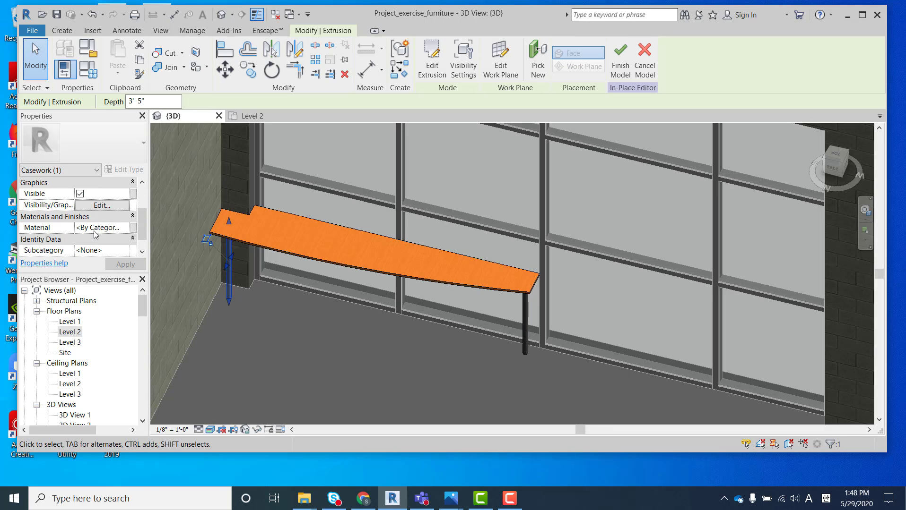
click(133, 228)
click(373, 199)
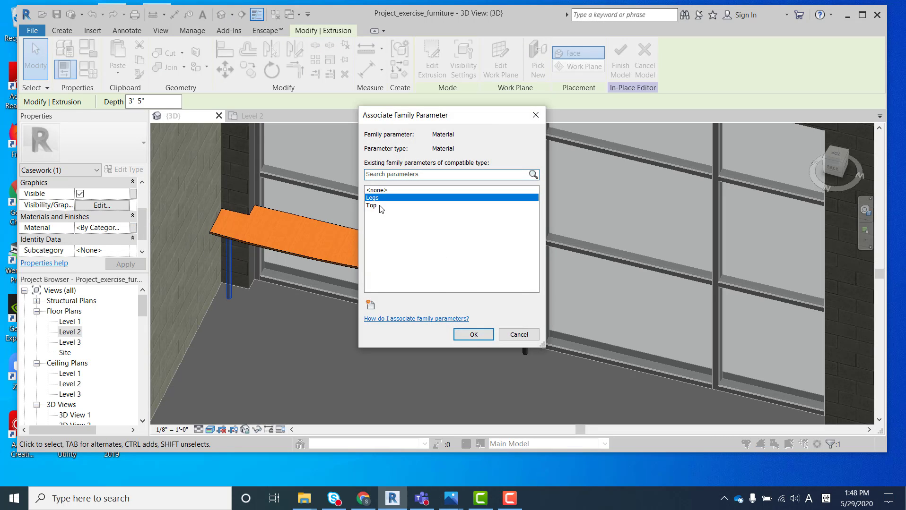
click(473, 334)
click(410, 355)
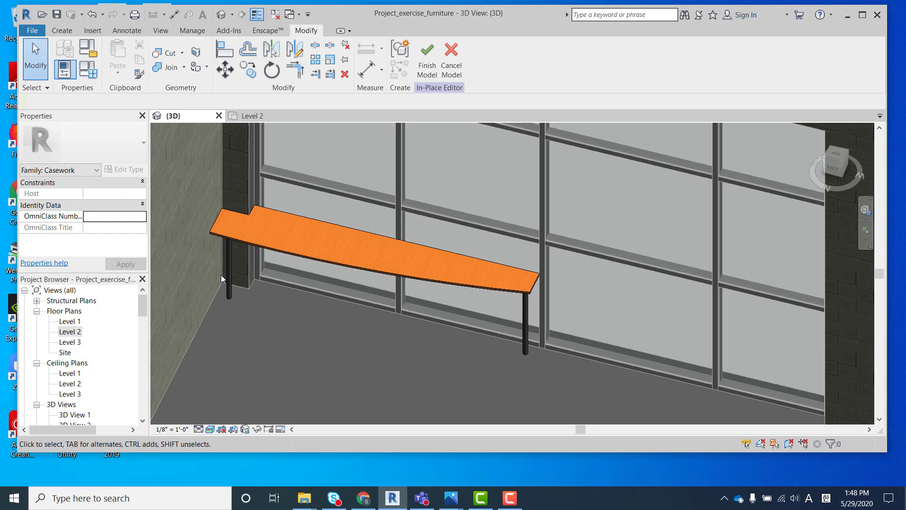
click(427, 60)
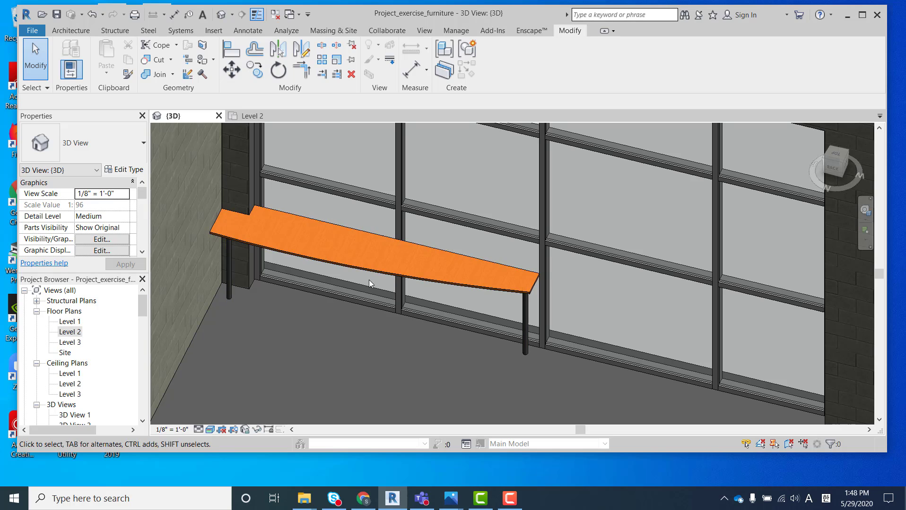
click(508, 502)
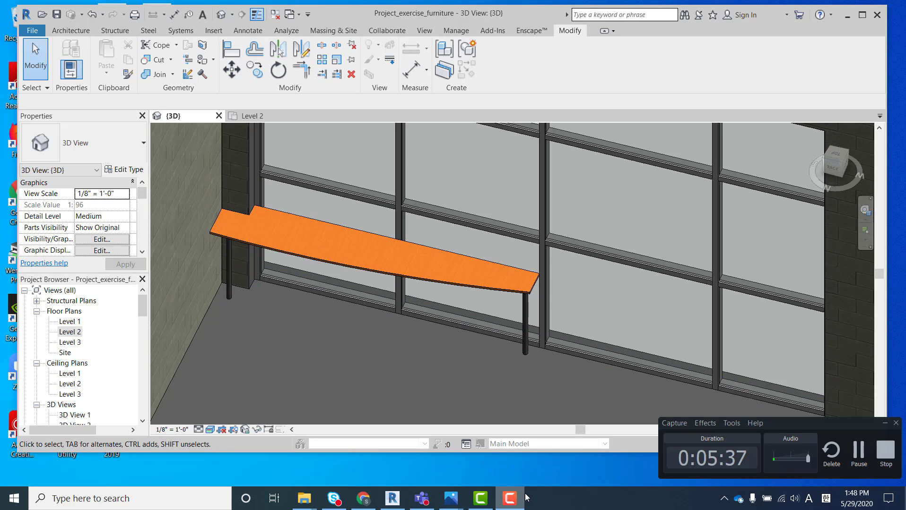